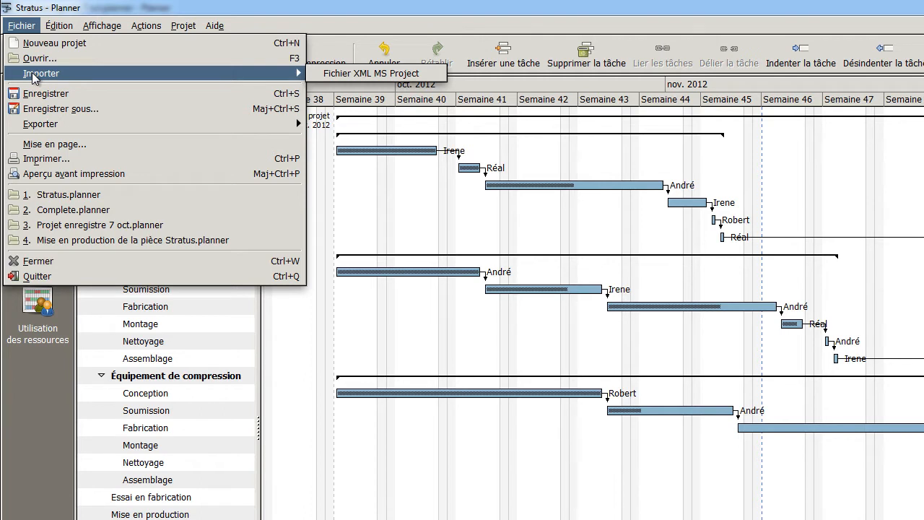
# Highlight the critical tasks and display the guide lines in the Gantt chart
pyautogui.moveTo(40, 127)
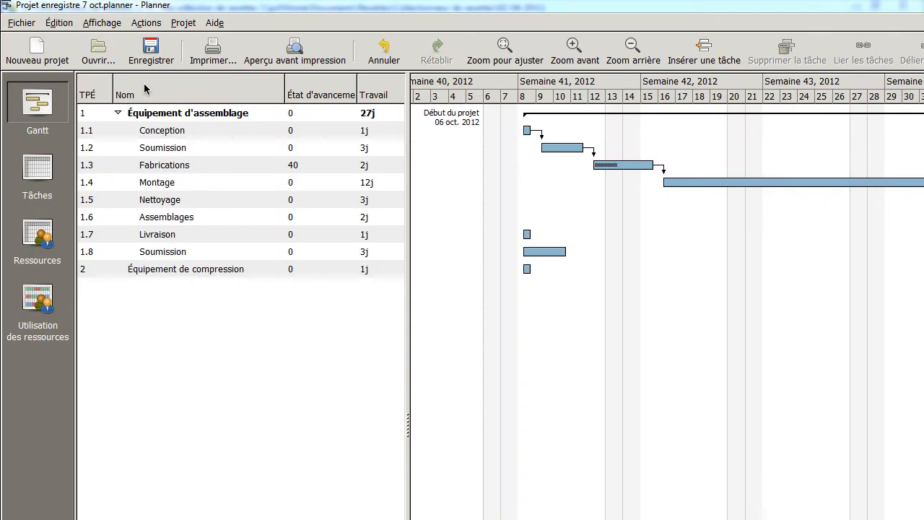
pyautogui.click(62, 24)
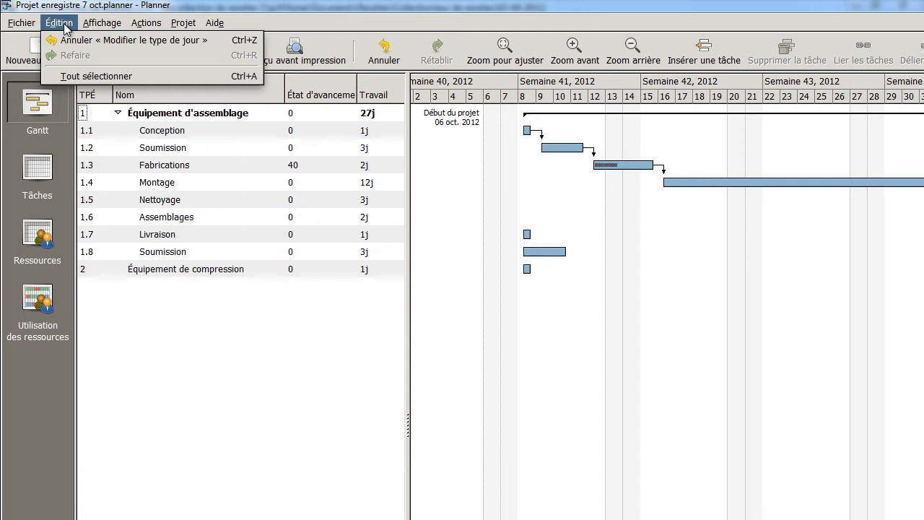
pyautogui.moveTo(91, 27)
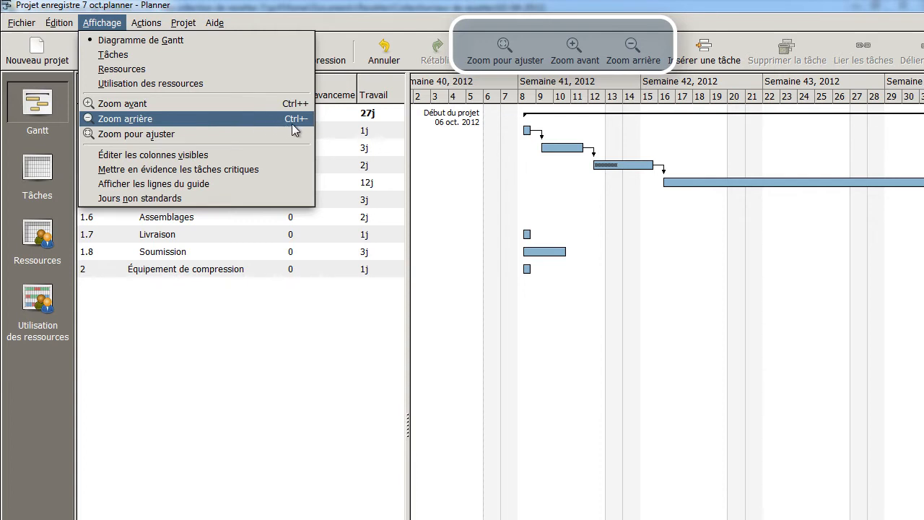
pyautogui.click(288, 170)
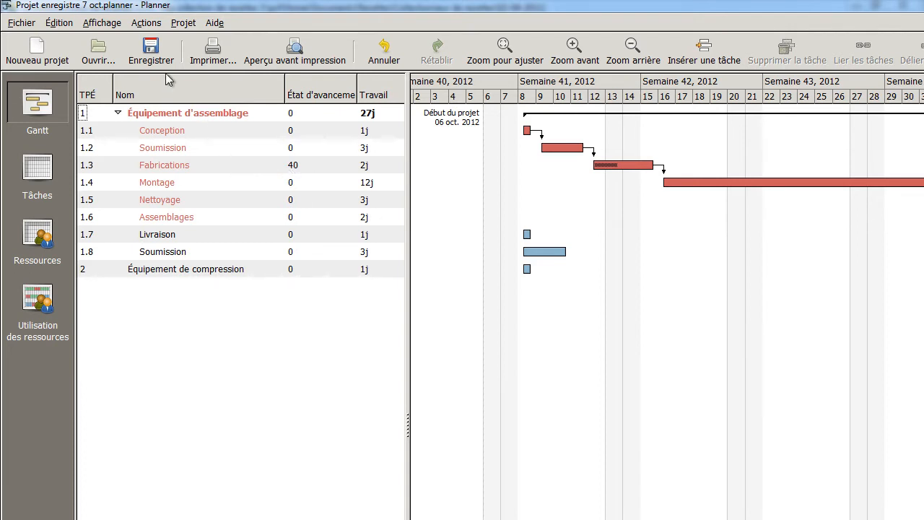
pyautogui.click(111, 26)
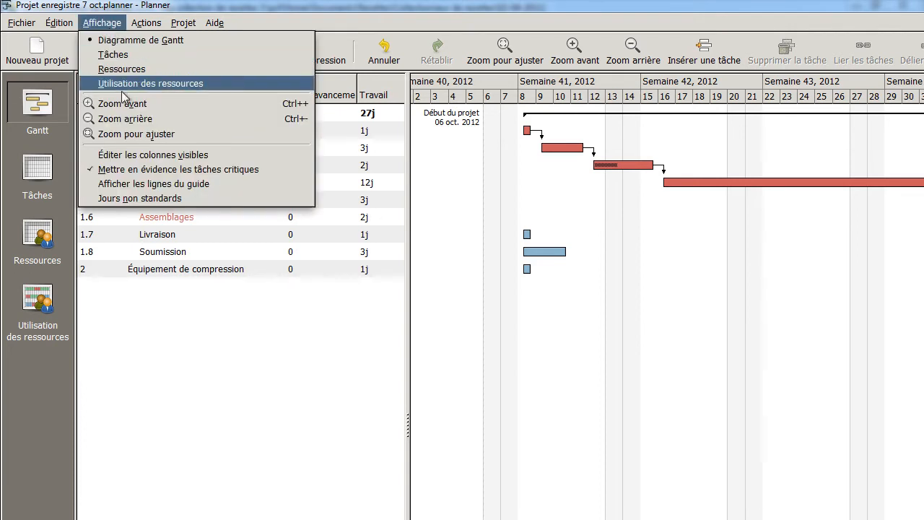
pyautogui.click(161, 186)
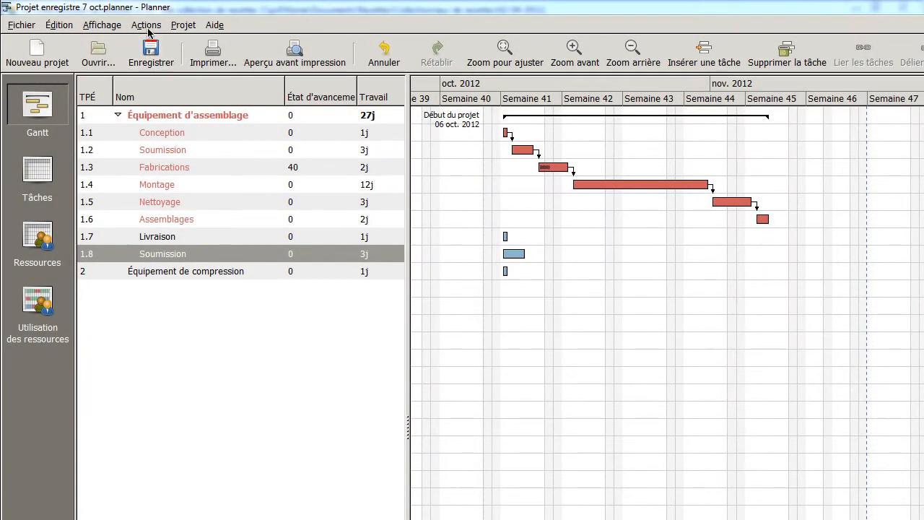
# Insert a task named "Tâche 1" with 1j of work
pyautogui.click(146, 26)
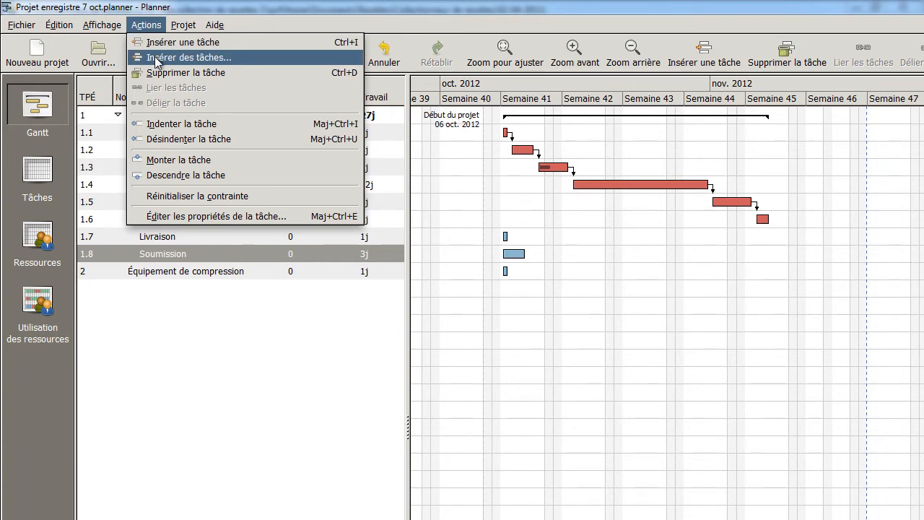
pyautogui.click(157, 59)
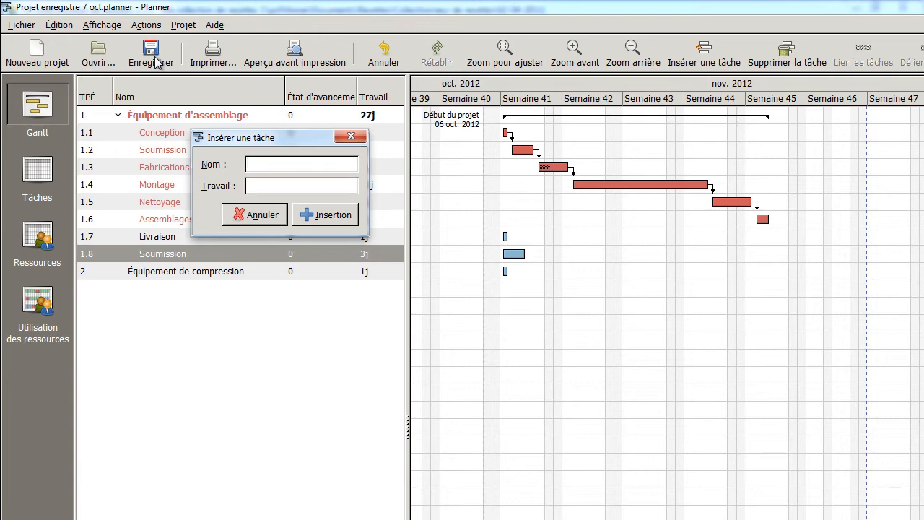
pyautogui.write('Tâche 1')
pyautogui.press('Tab')
pyautogui.write('1j')
pyautogui.press('Return')
# Insert two more tasks, "Tâche 2" with 2j of work and "Tâche 3" with 4j, and finish inserting
pyautogui.write('Tâche 2')
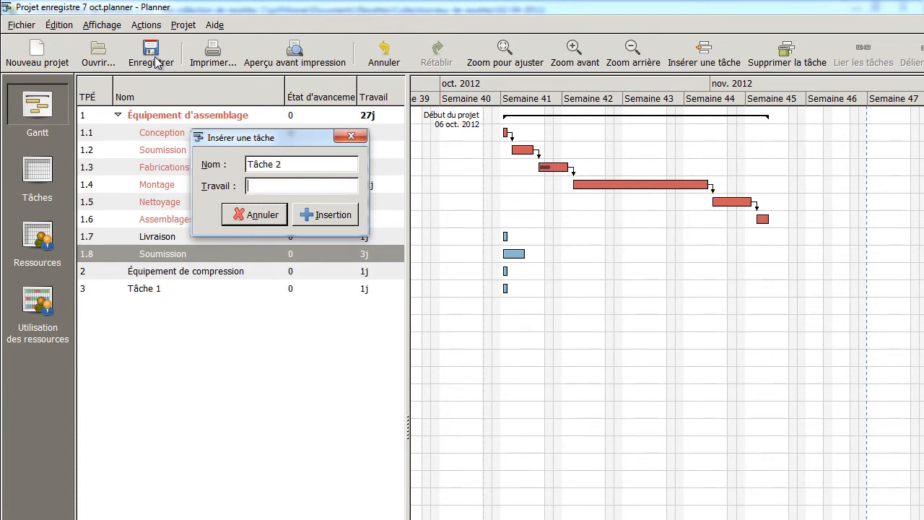
pyautogui.write('2j')
pyautogui.press('Return')
pyautogui.write('Tâche 3')
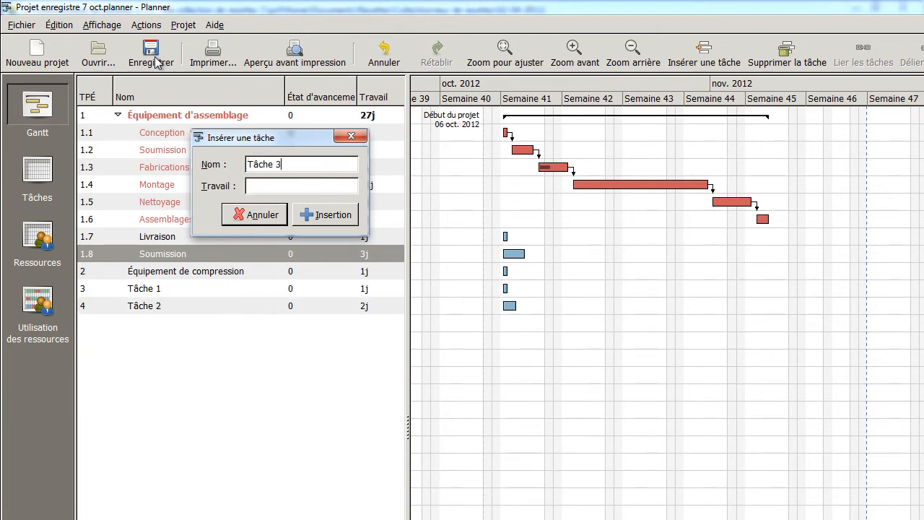
pyautogui.write('4j')
pyautogui.press('Return')
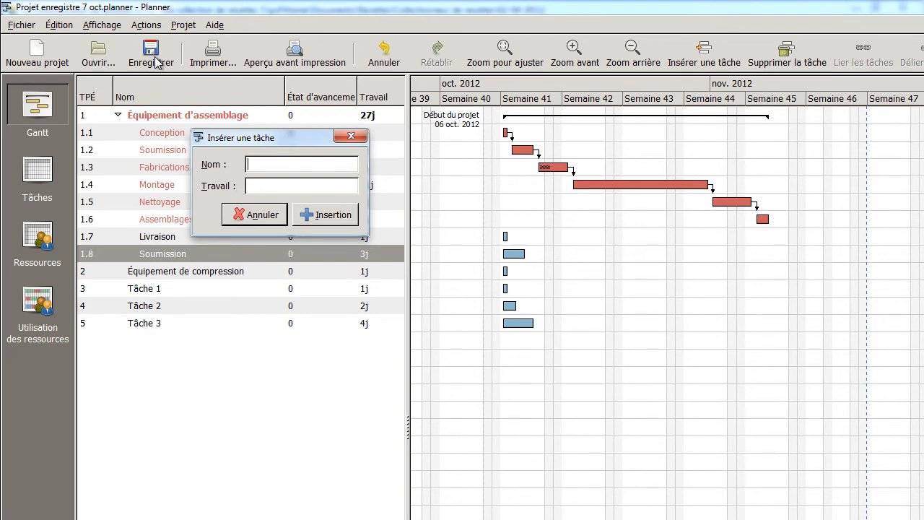
pyautogui.click(254, 214)
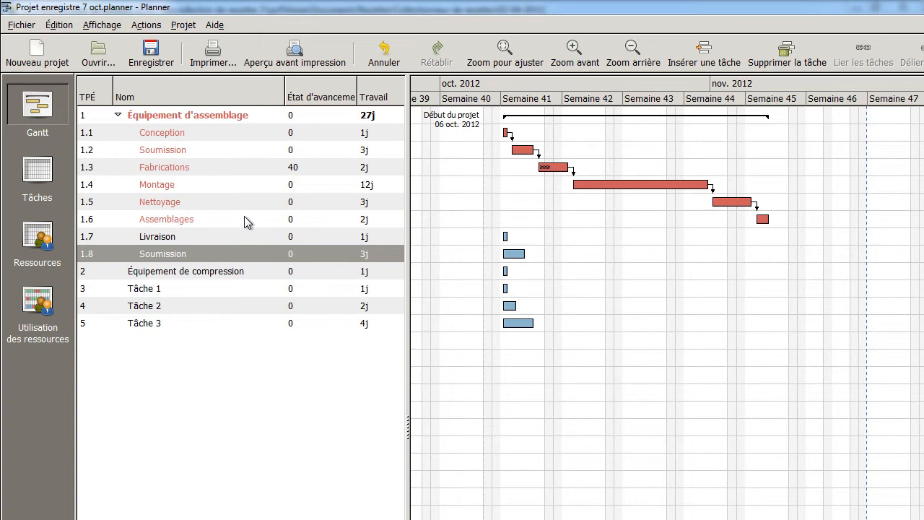
# Schedule task 1.8 Soumission "À une date fixée" on 14 November 2012 in its task properties
pyautogui.click(148, 26)
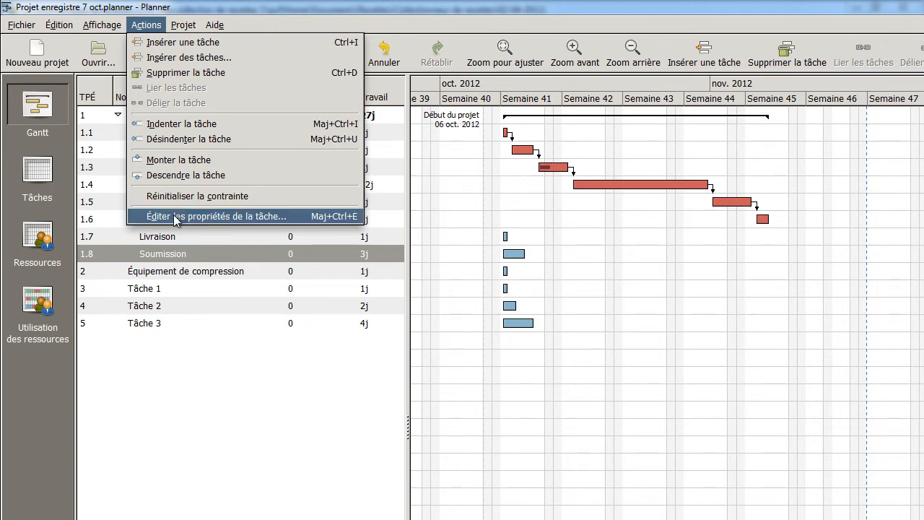
pyautogui.press('Escape')
pyautogui.click(88, 257)
pyautogui.doubleClick(88, 257)
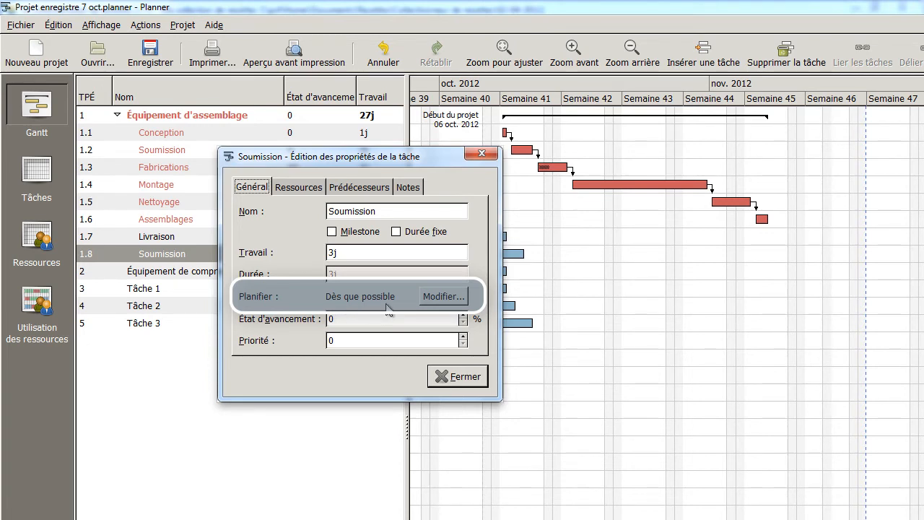
pyautogui.click(438, 297)
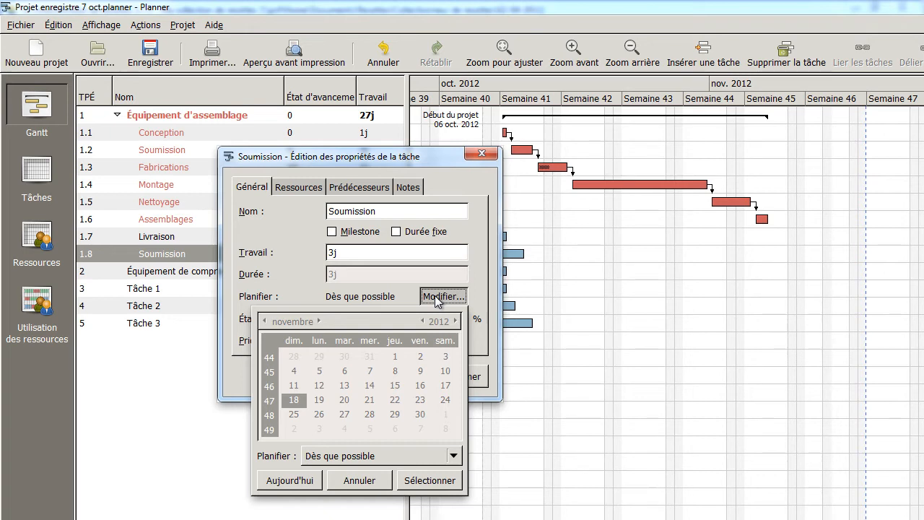
pyautogui.click(452, 456)
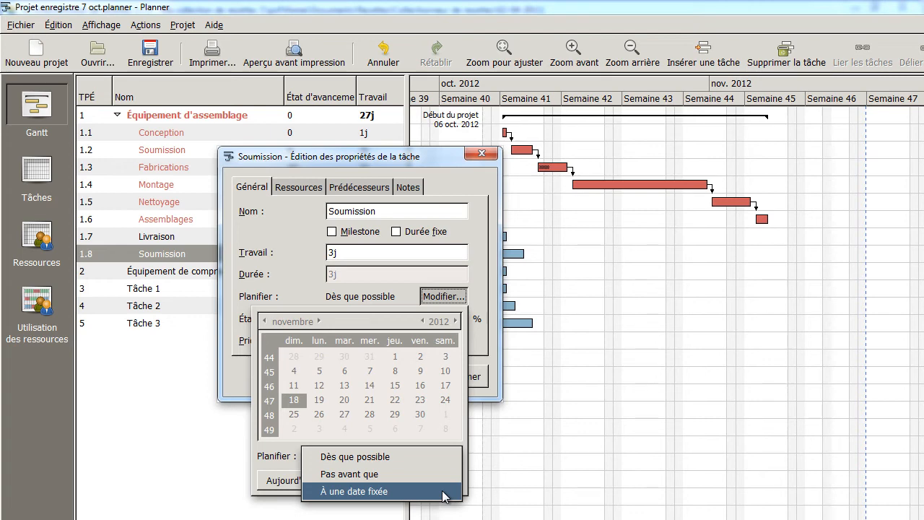
pyautogui.click(444, 496)
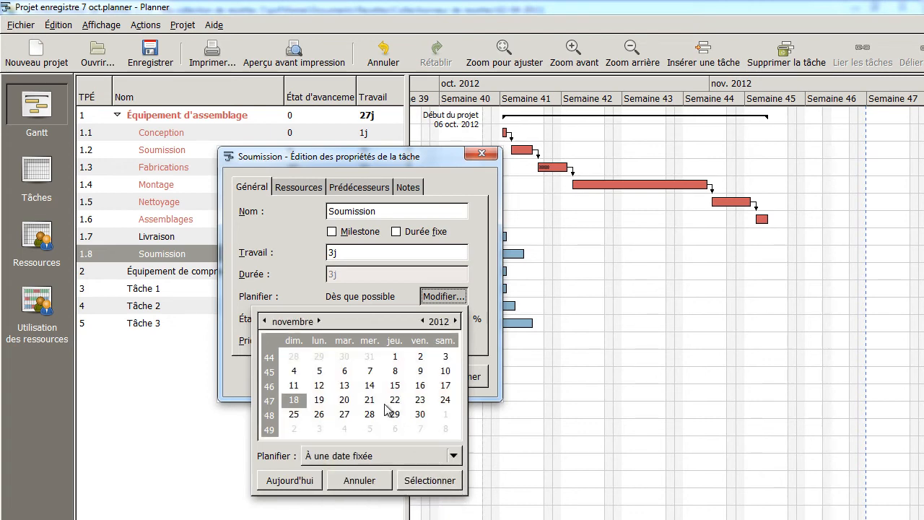
pyautogui.click(369, 385)
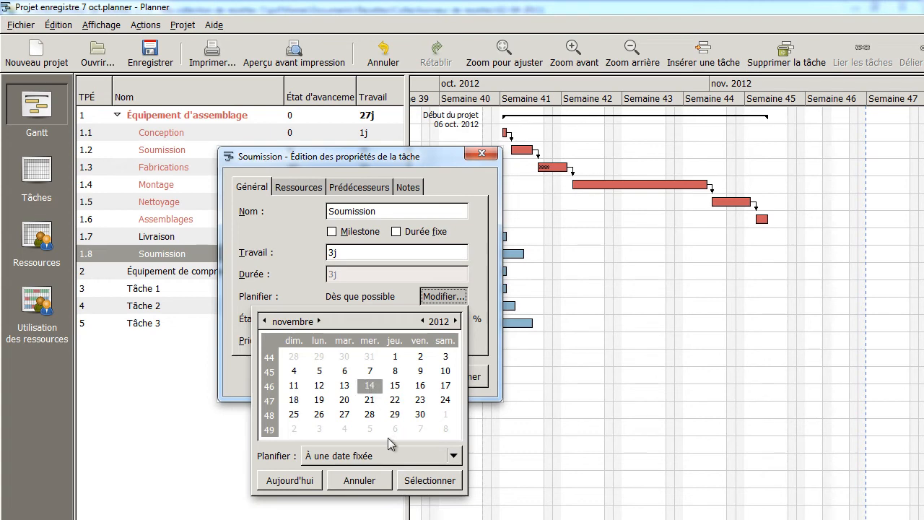
pyautogui.click(428, 480)
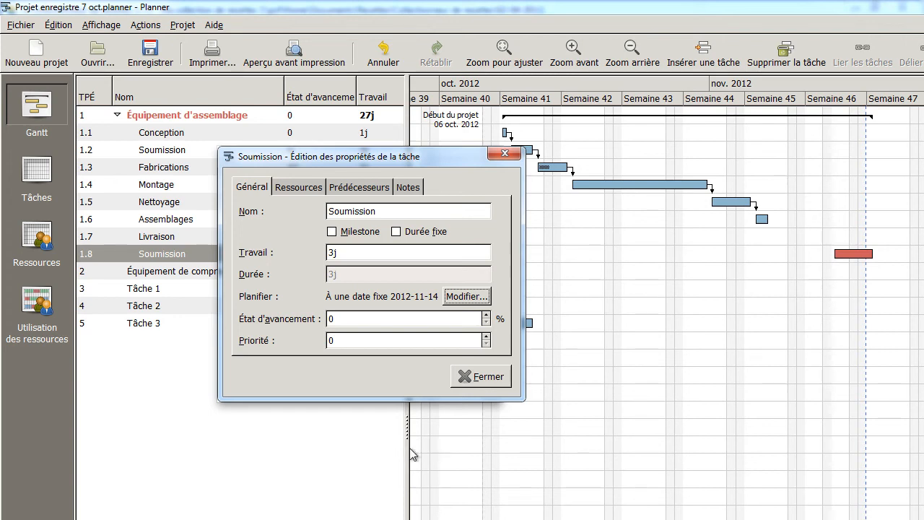
# Reset the scheduling constraint of task 1.8 Soumission and close its properties
pyautogui.click(150, 25)
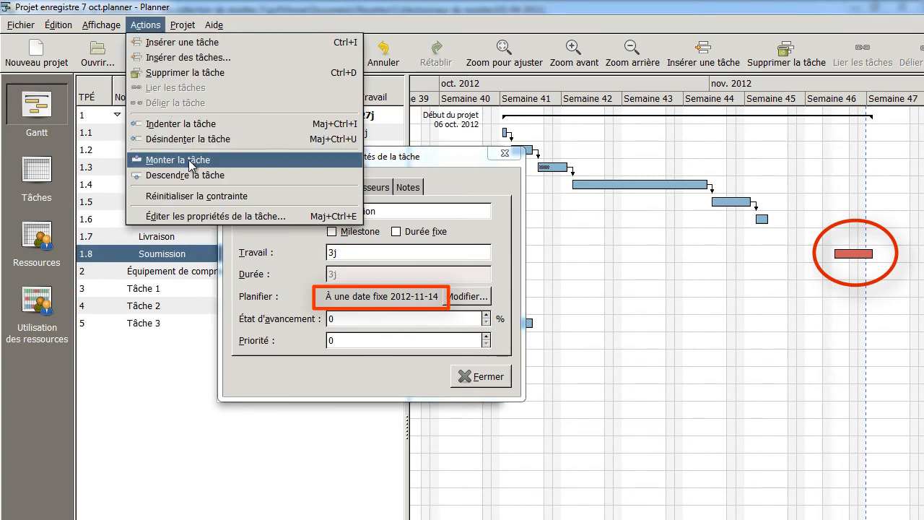
pyautogui.click(203, 199)
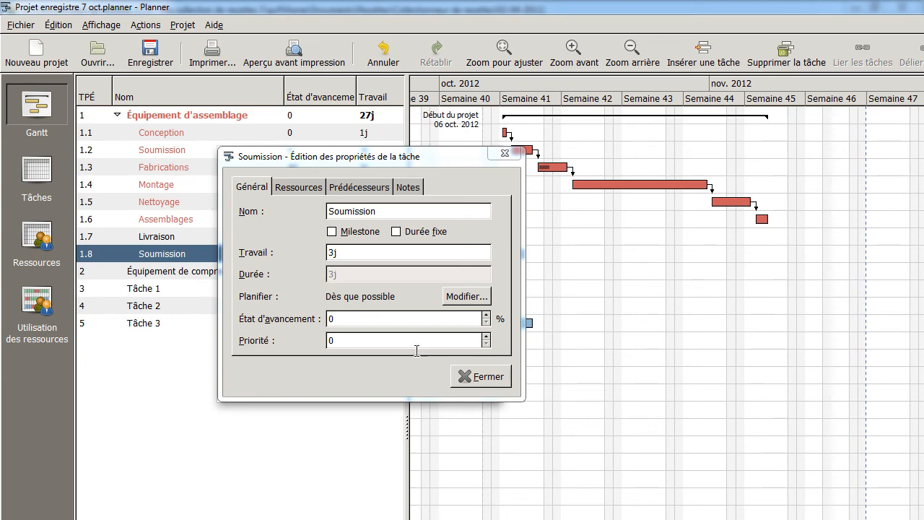
pyautogui.click(466, 378)
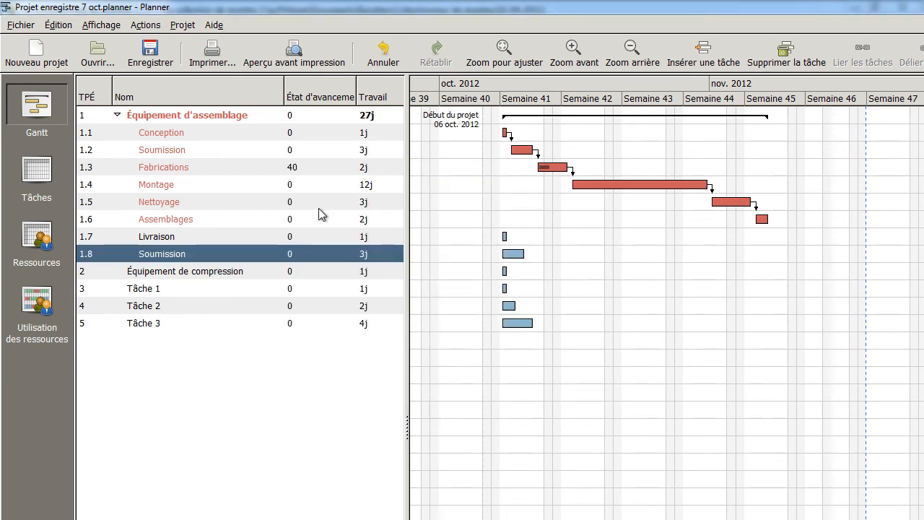
# Open the properties of task 1.8 Soumission for editing
pyautogui.click(156, 24)
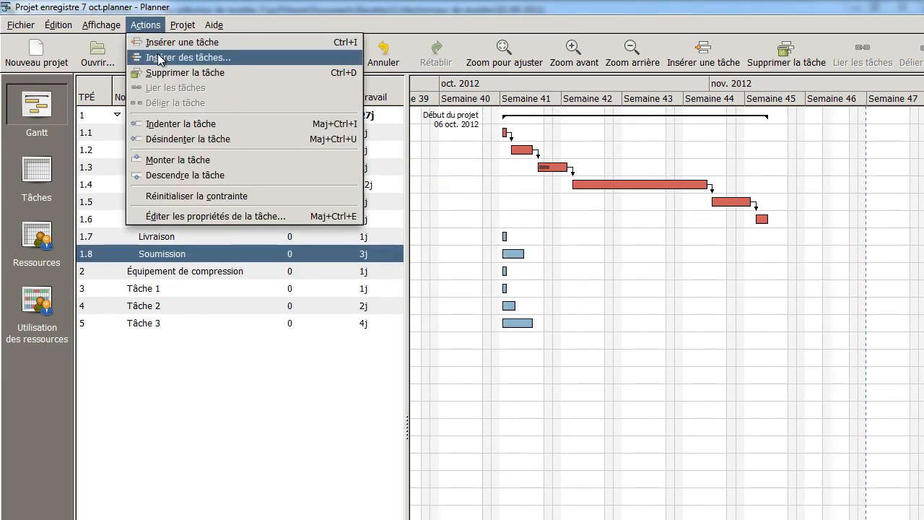
pyautogui.click(186, 216)
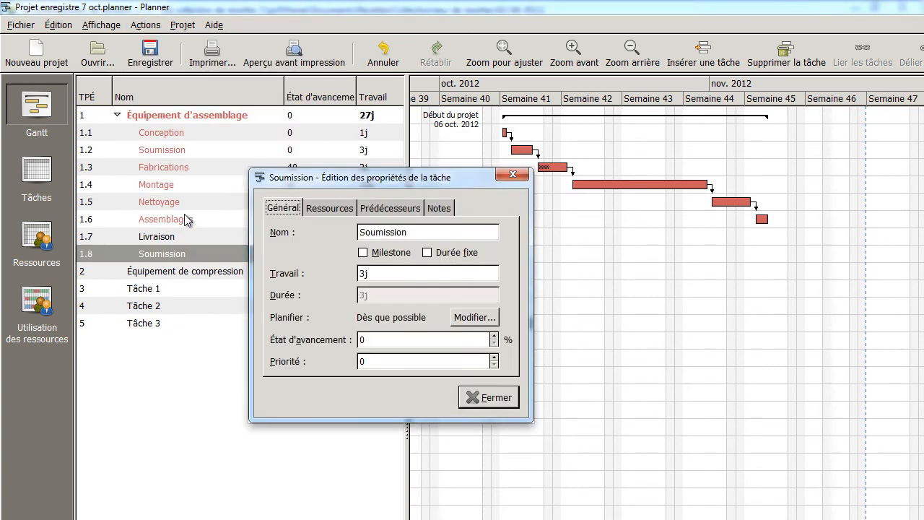